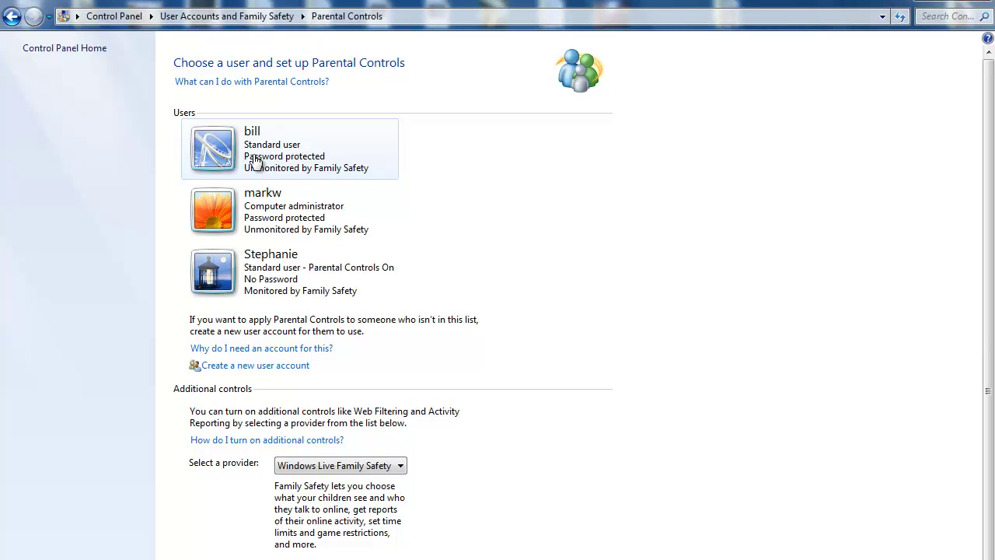
Open Parental Controls for the password-protected standard user and sign in to Windows Live Family Safety with the parent's account password
left_click(256, 161)
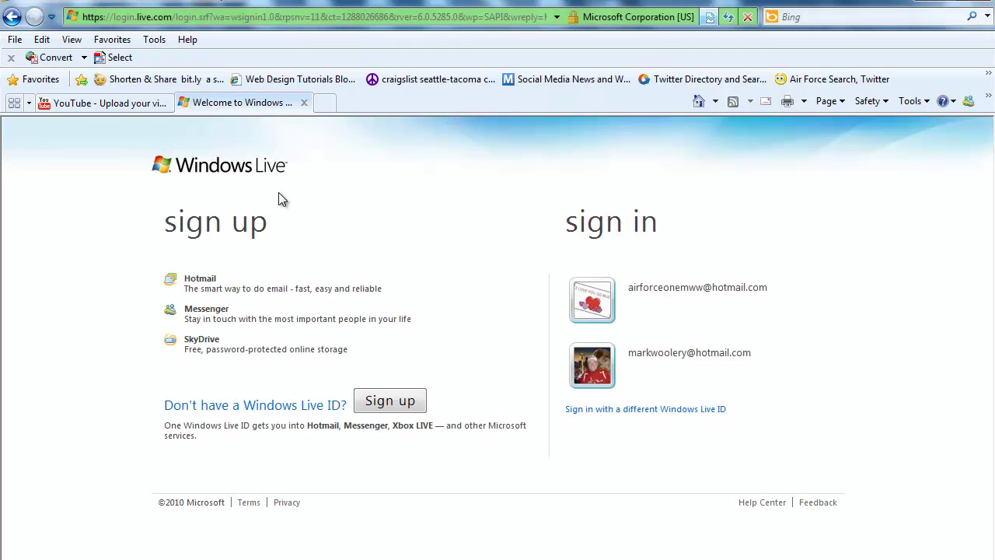
left_click(669, 362)
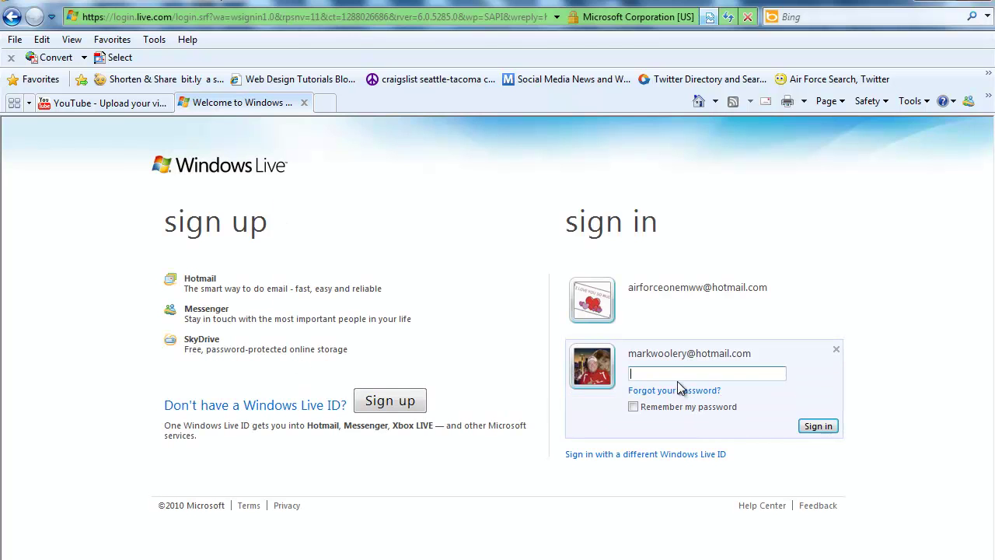
type("*********")
left_click(816, 426)
left_click(817, 426)
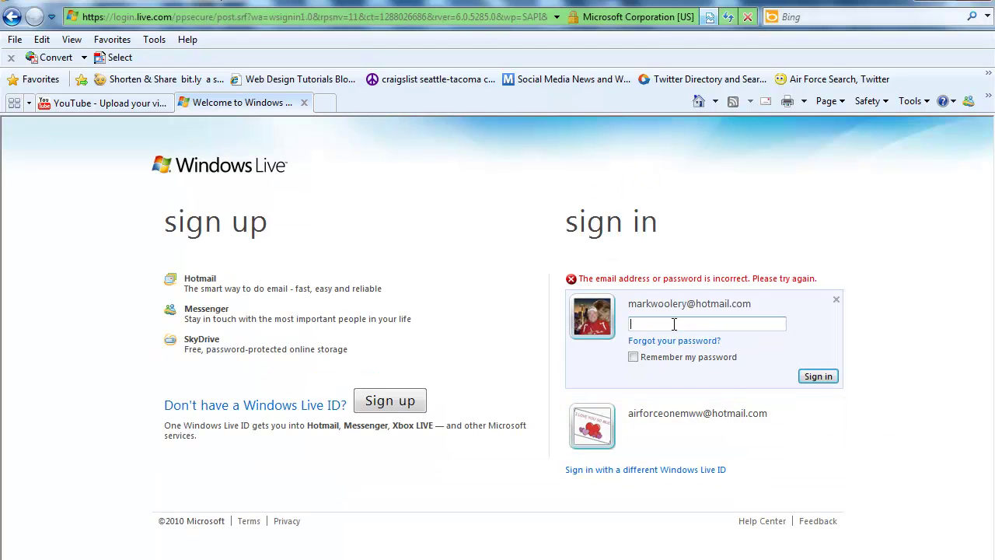
type("•••••••••")
left_click(816, 376)
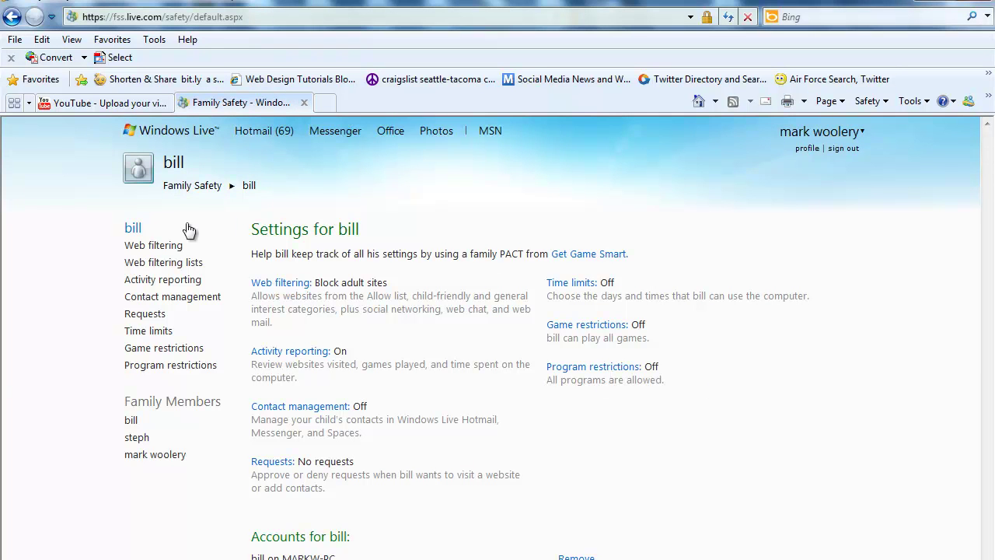
Try the "Allow list only" web filtering level, discarding the change when moving to the web filtering lists
left_click(155, 247)
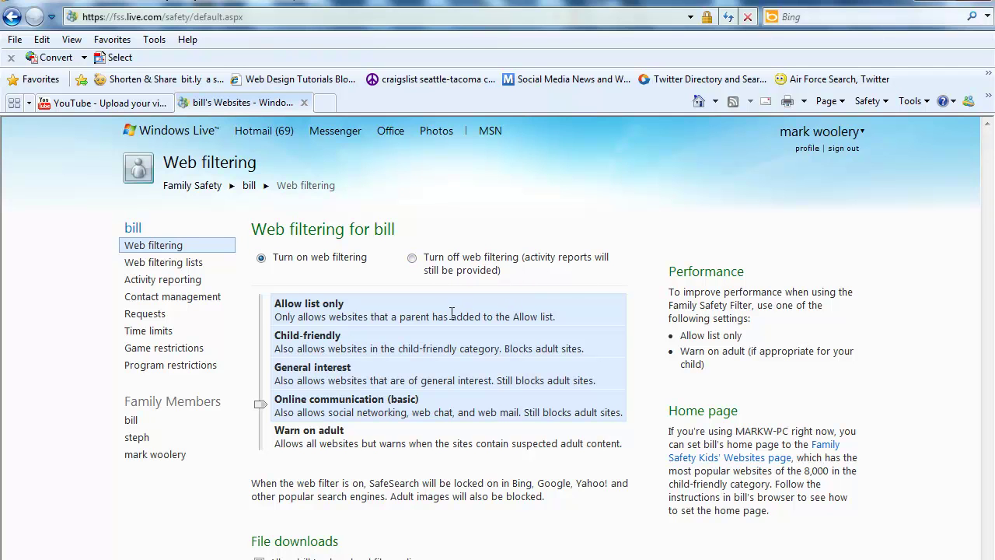
left_click_drag(263, 404, 270, 286)
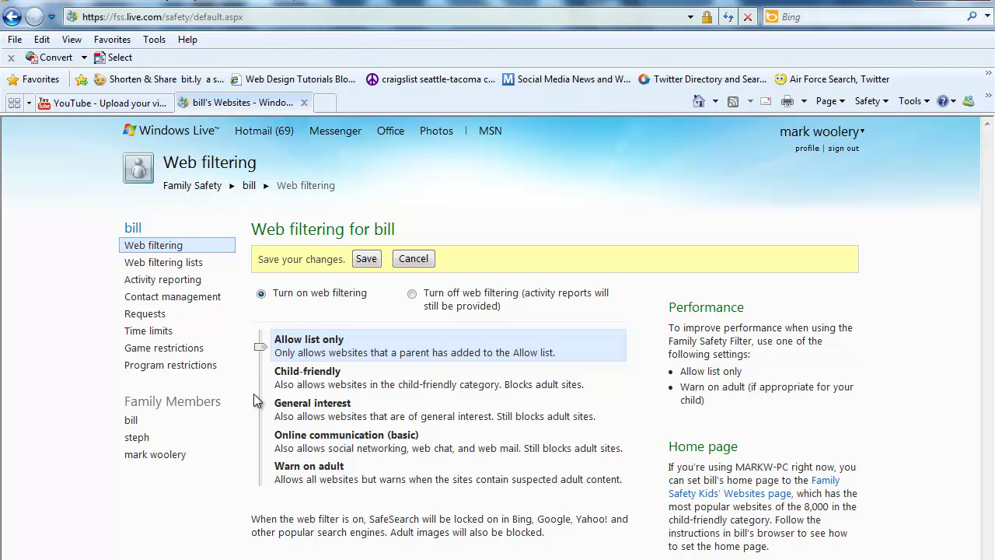
mouse_move(258, 350)
left_mouse_down()
mouse_move(259, 501)
mouse_move(260, 346)
left_mouse_up()
left_click(193, 263)
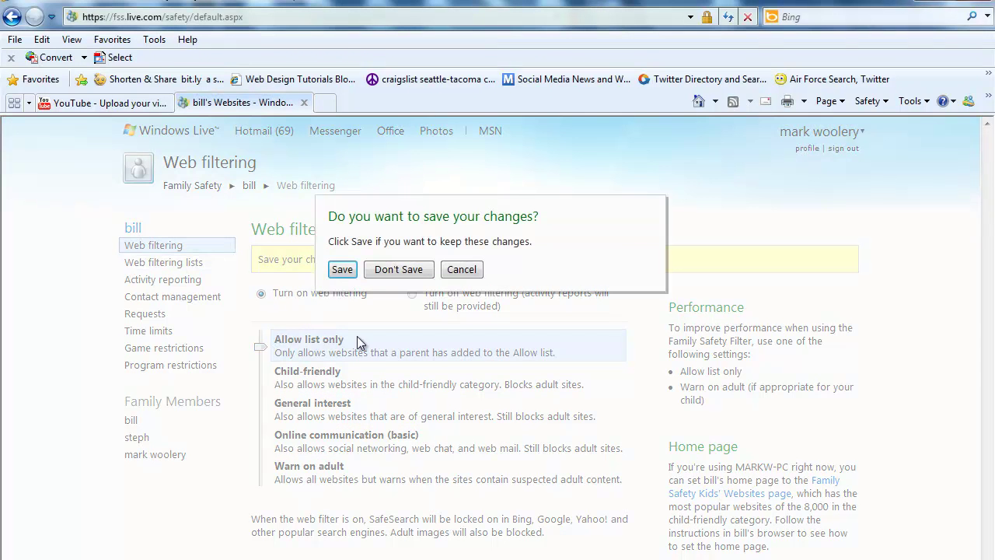
left_click(398, 272)
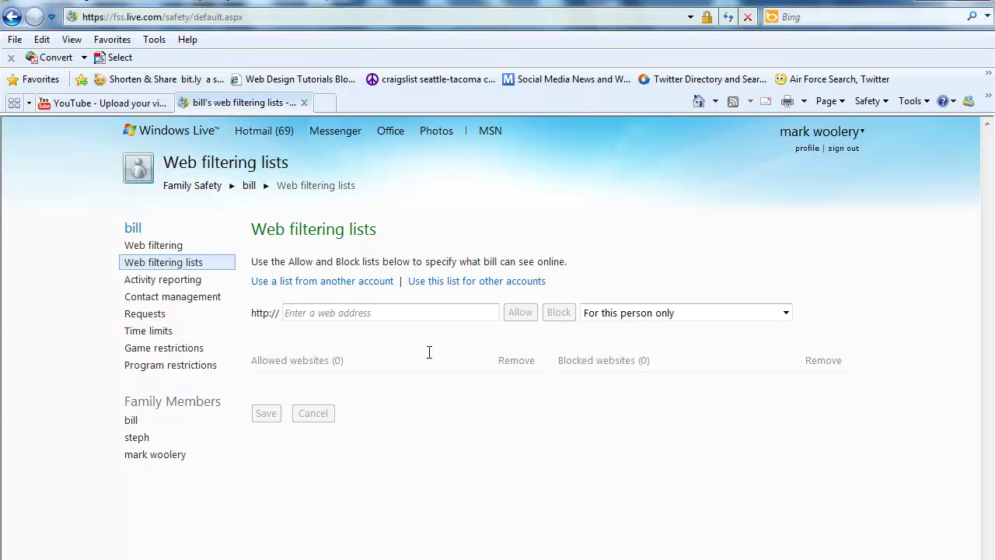
left_click(370, 314)
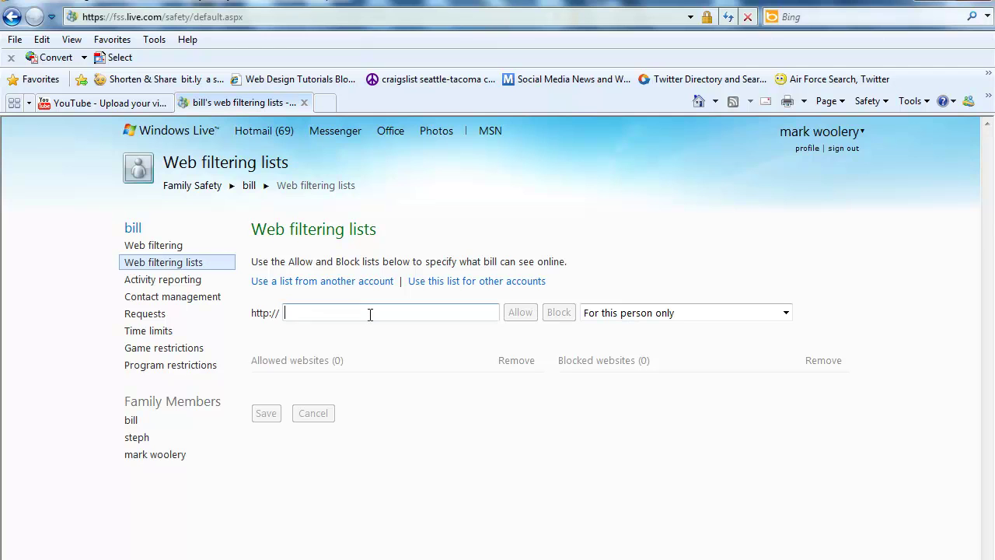
type("www")
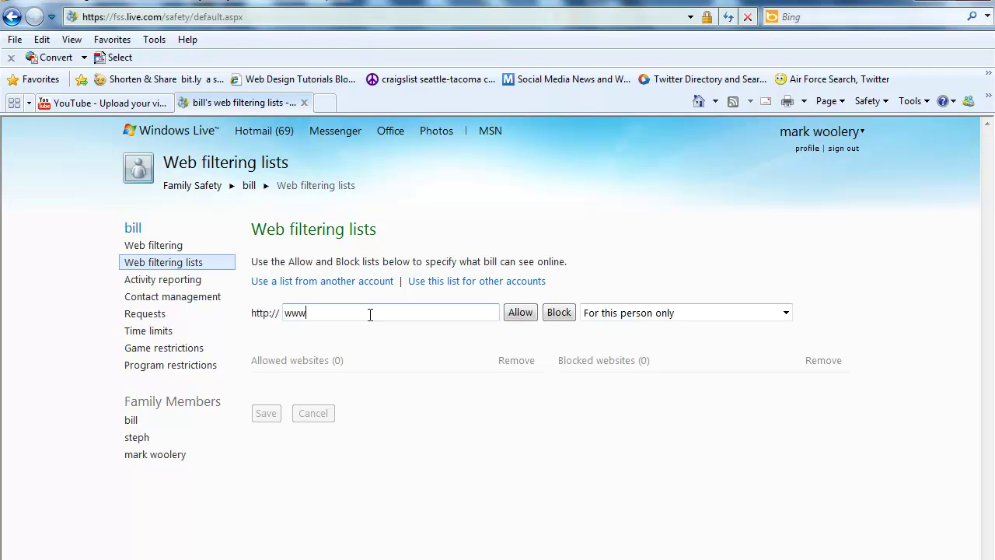
type(".cnn.com")
left_click(786, 311)
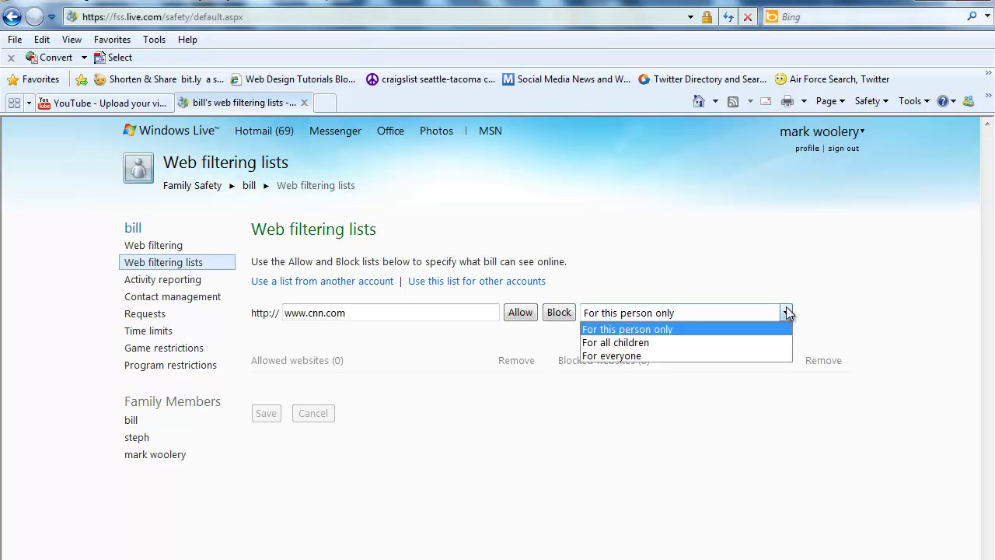
left_click(689, 307)
left_click(559, 314)
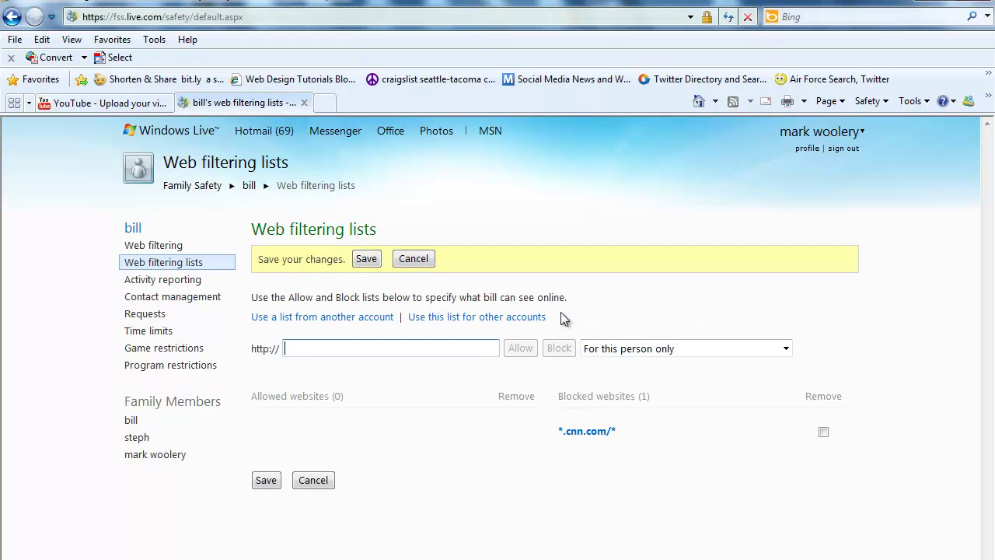
left_click(368, 260)
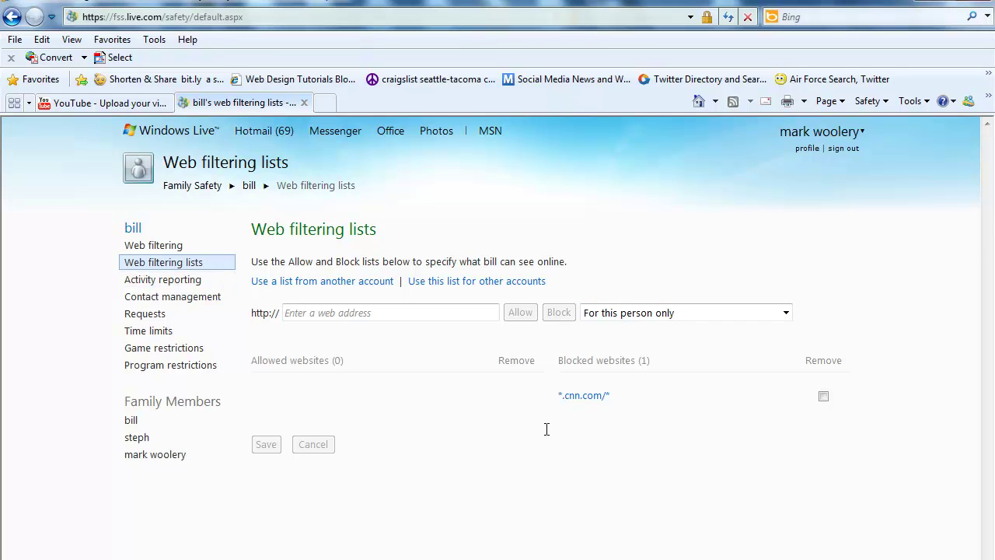
Review the child account's activity reporting and contact management pages
left_click(172, 286)
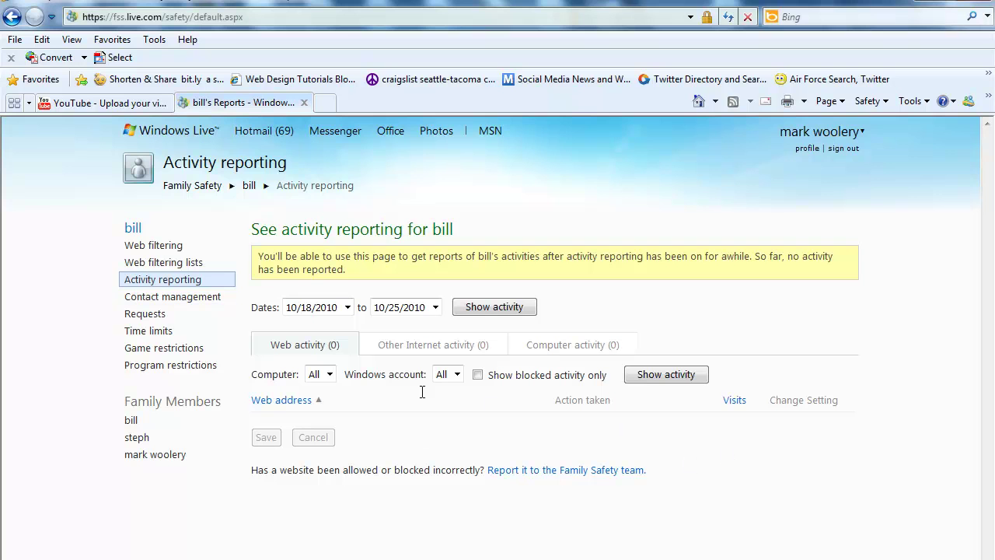
left_click(182, 300)
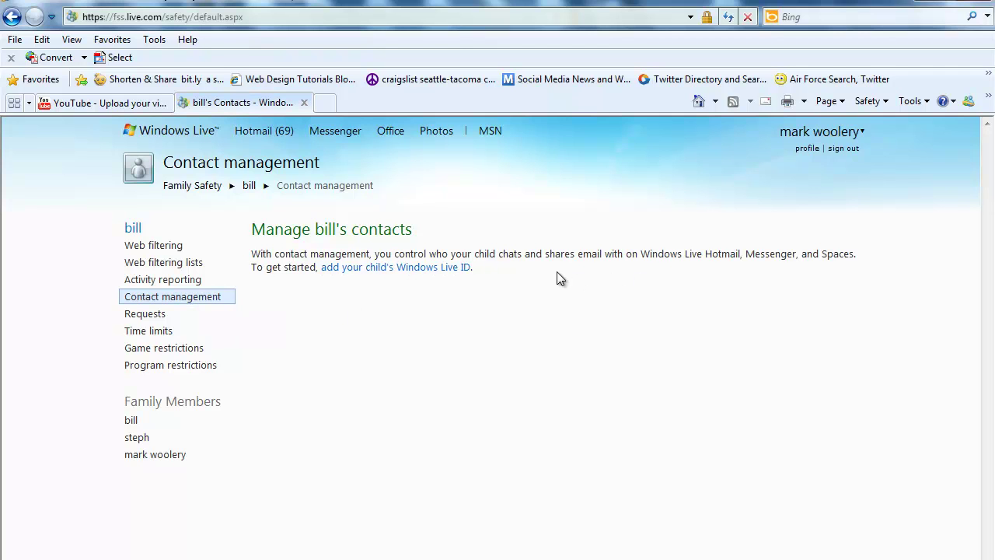
left_click(405, 269)
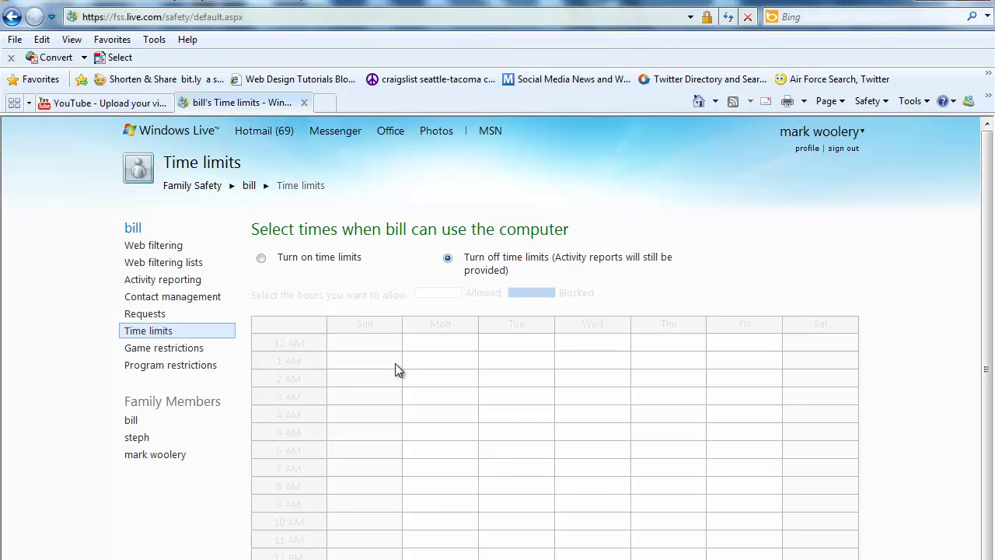
Turn on time limits with the Sunday slots from 12 AM through 10 AM blocked, and save the schedule
left_click(262, 259)
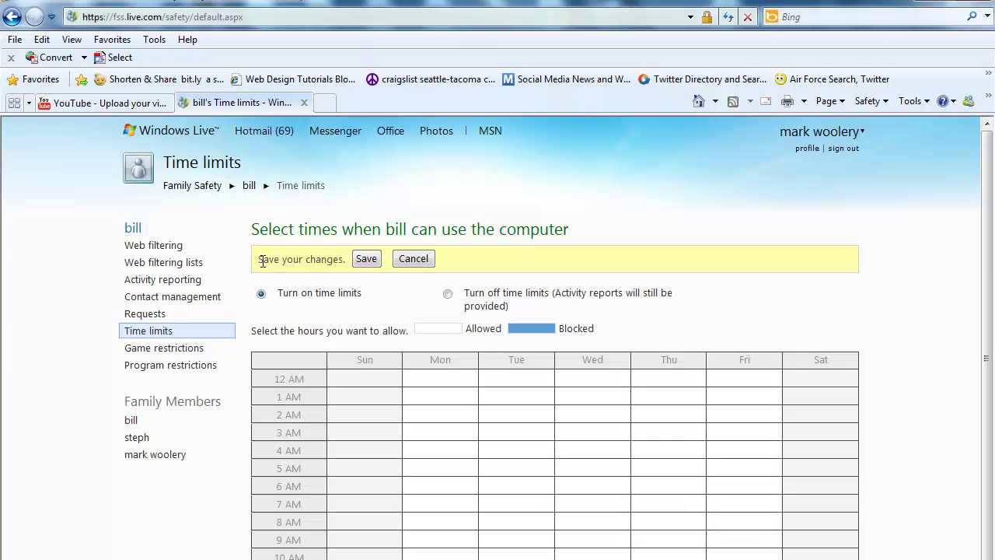
left_click_drag(991, 269, 988, 352)
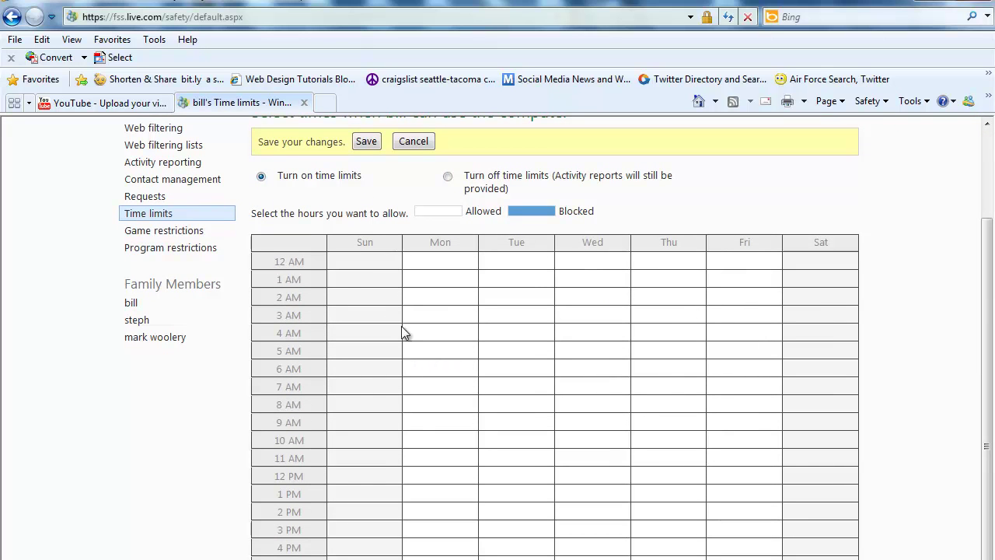
left_click_drag(355, 264, 386, 558)
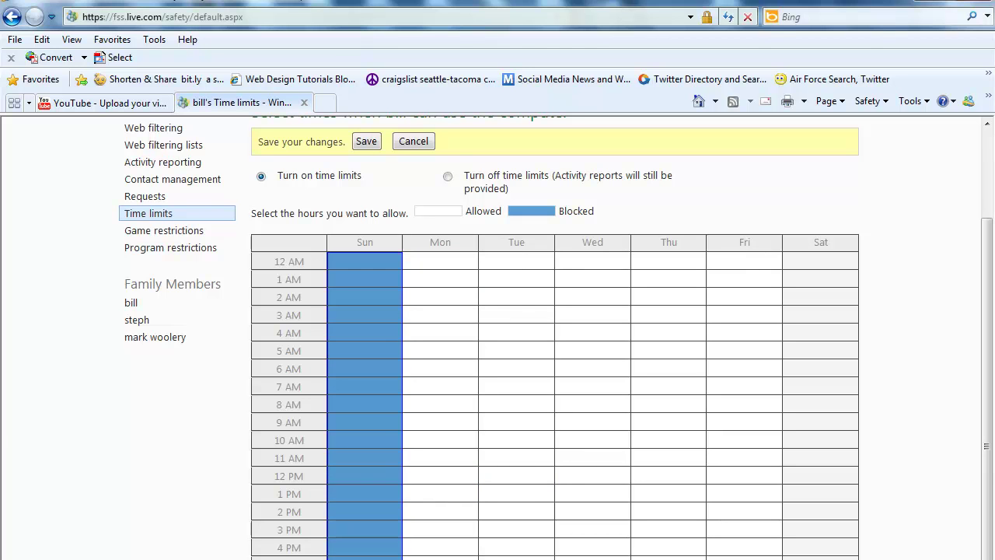
left_click_drag(385, 512, 378, 442)
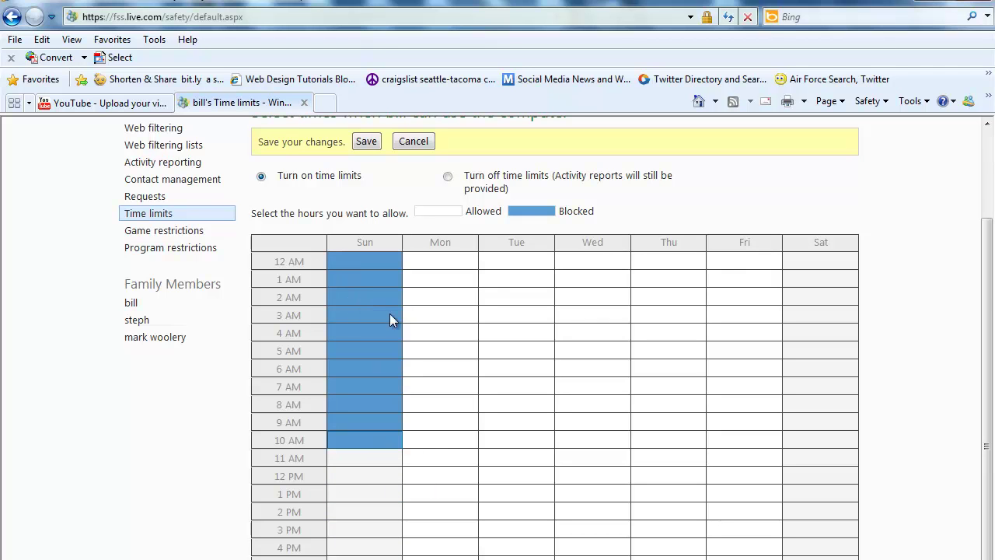
scroll(984, 310, "down", 1)
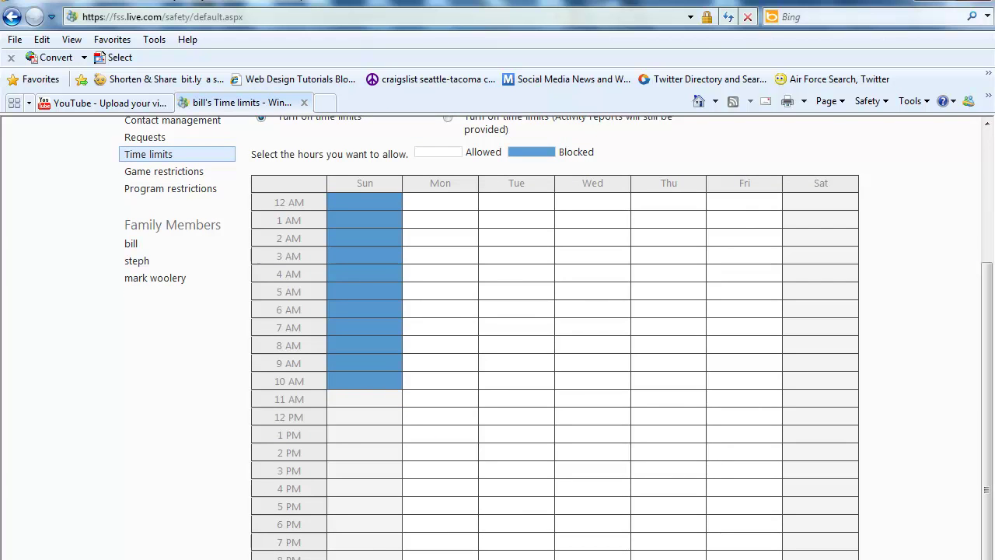
left_click(523, 488)
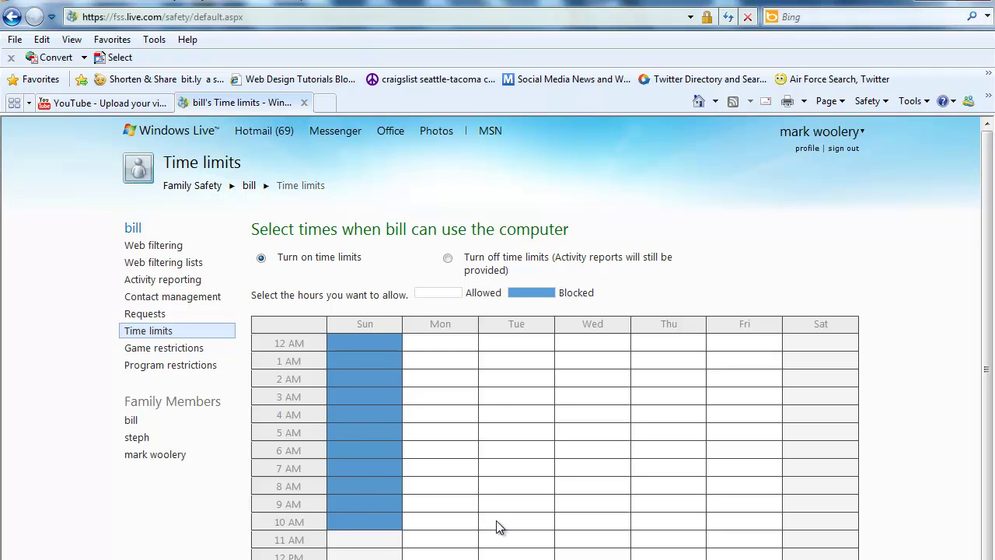
Turn on game restrictions at the Early Childhood rating level, saving the change when moving to program restrictions
left_click(161, 349)
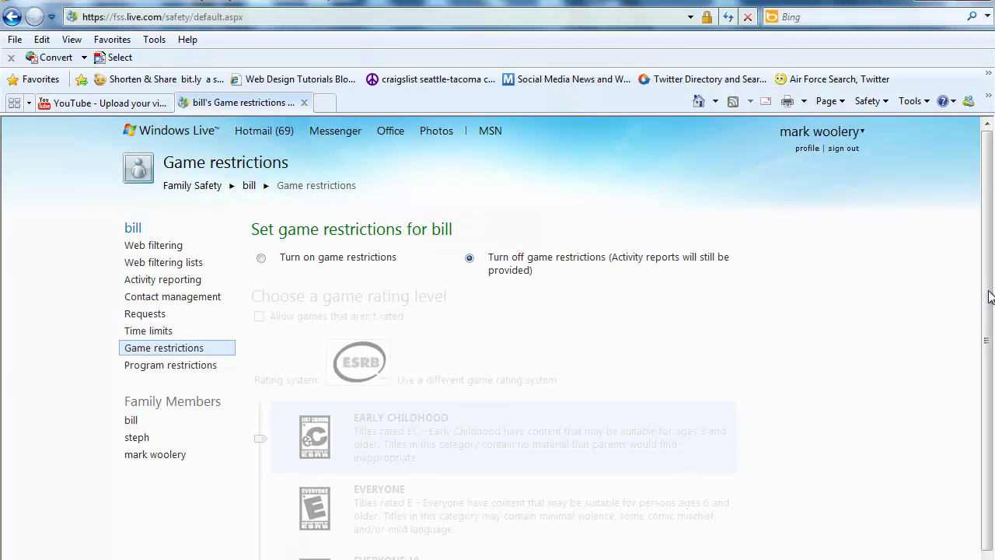
left_click(262, 259)
left_click_drag(992, 299, 987, 466)
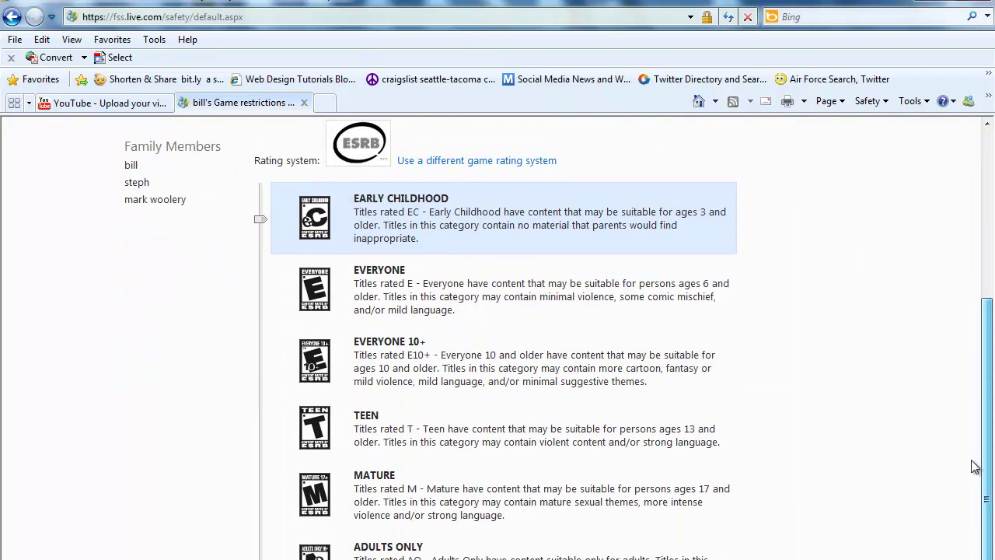
left_click_drag(258, 231, 294, 208)
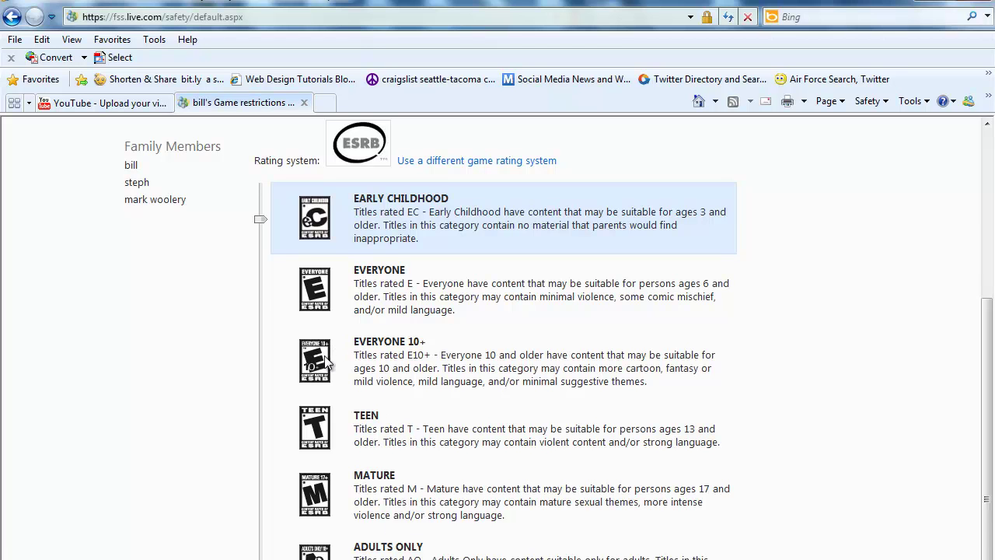
left_click(262, 241)
left_click_drag(261, 365, 288, 176)
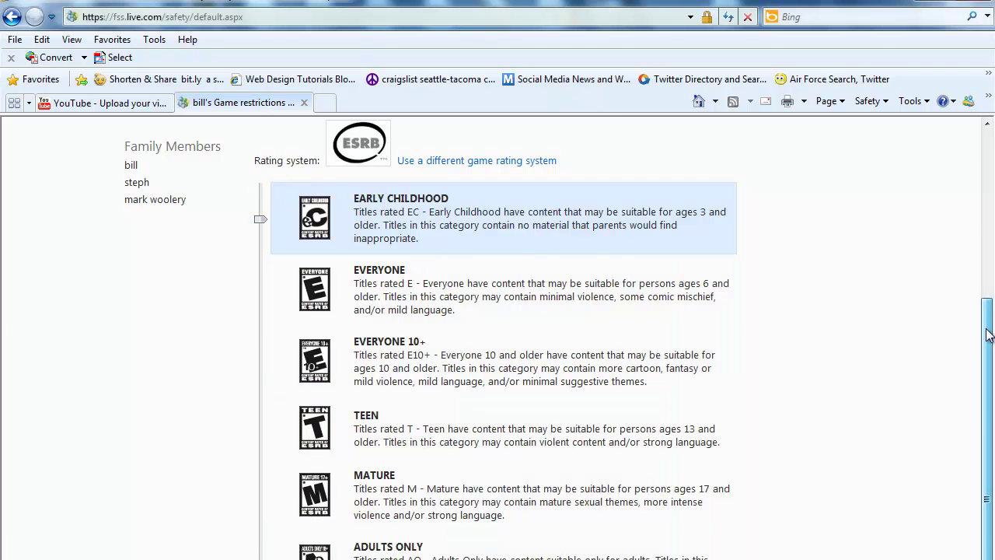
left_click_drag(987, 335, 987, 240)
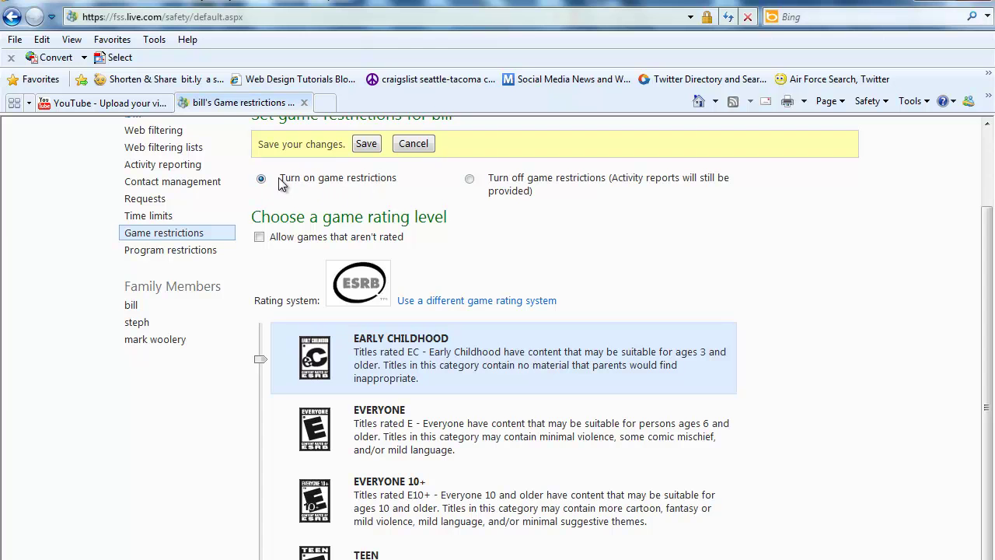
left_click(167, 255)
left_click(344, 269)
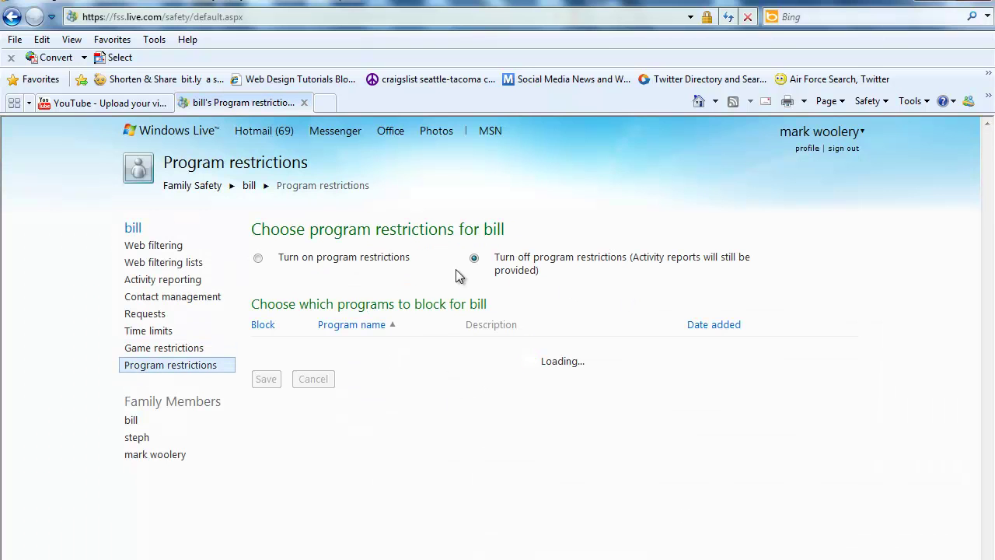
Try program restrictions blocking Microsoft Office, MSN Toolbar and Nero, discarding the changes when returning to web filtering
left_click(259, 263)
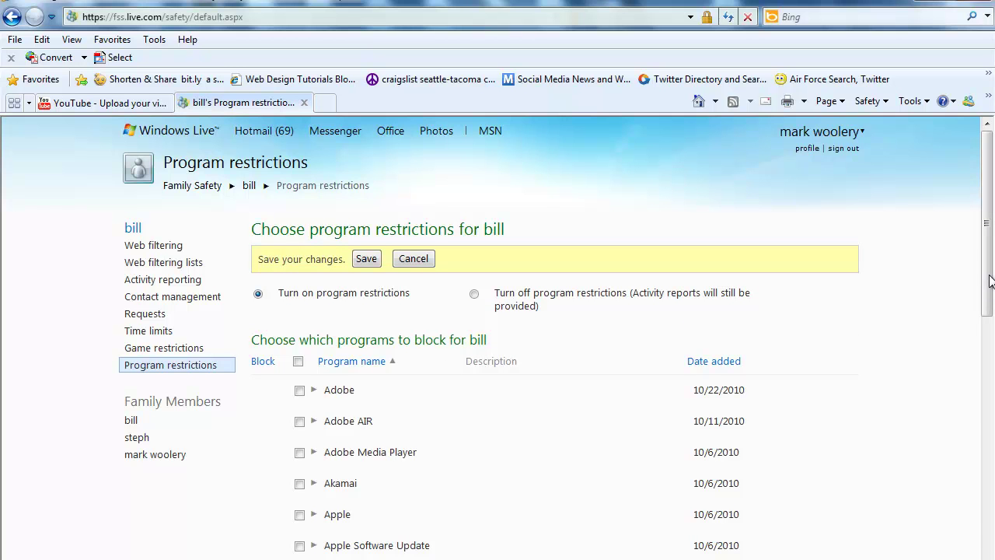
left_click_drag(987, 289, 985, 490)
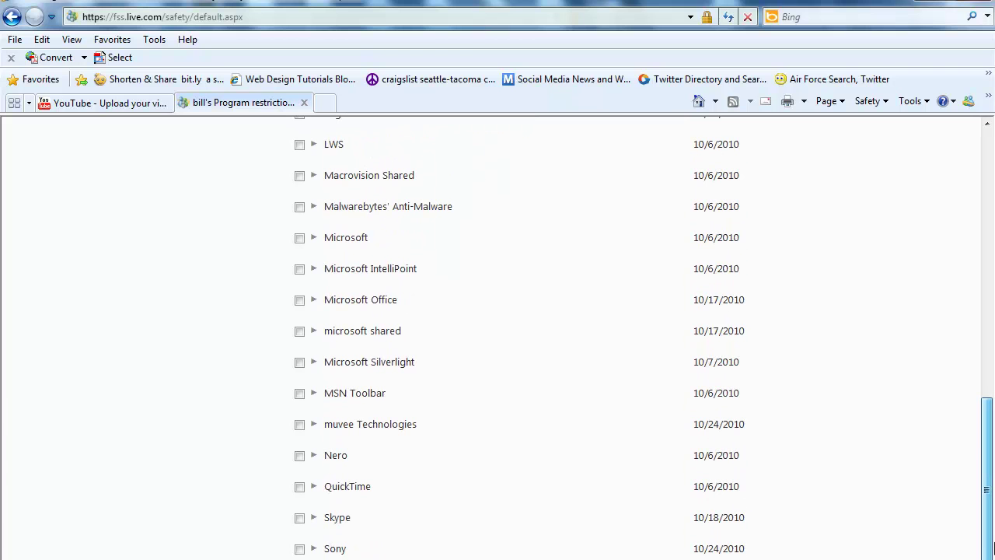
left_click_drag(993, 546, 993, 546)
left_click(300, 300)
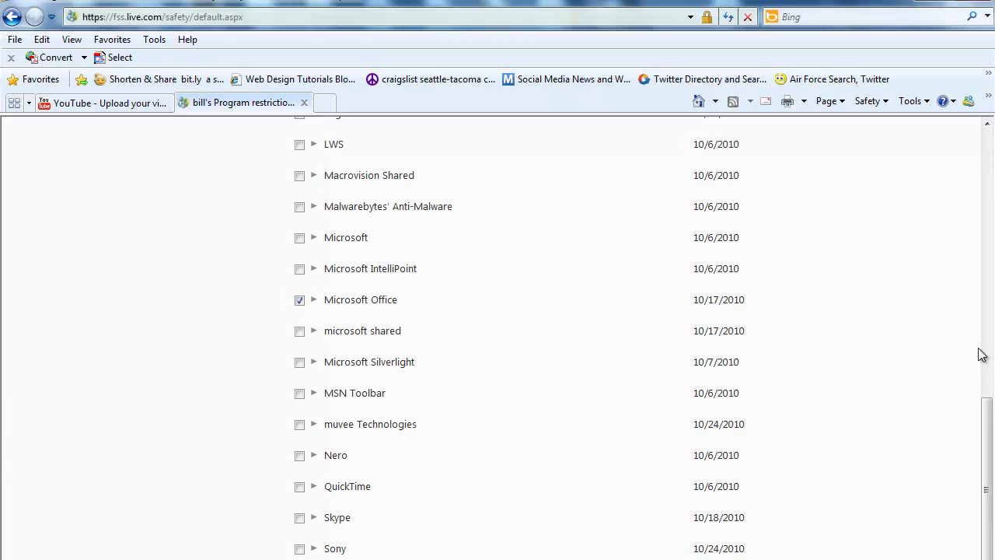
left_click_drag(987, 424, 987, 441)
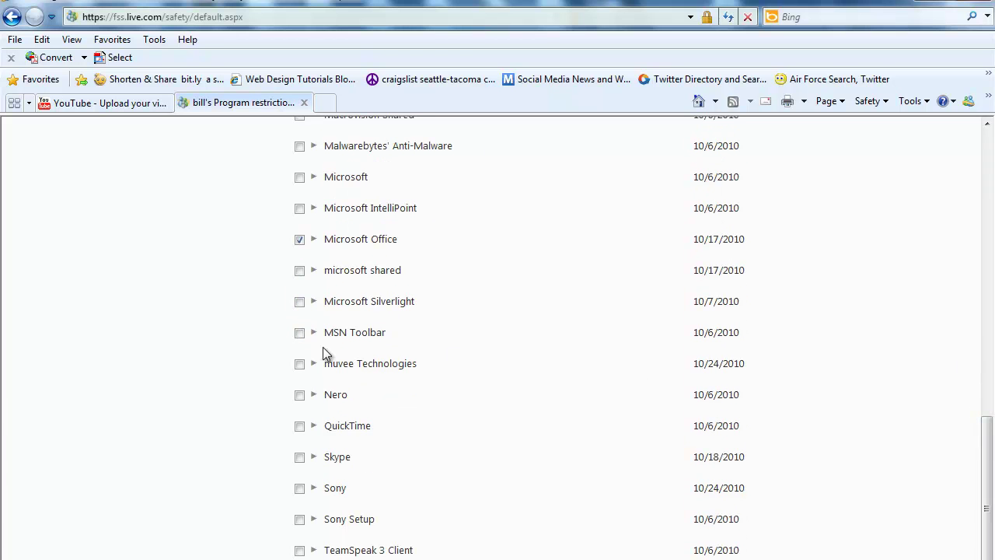
left_click(300, 333)
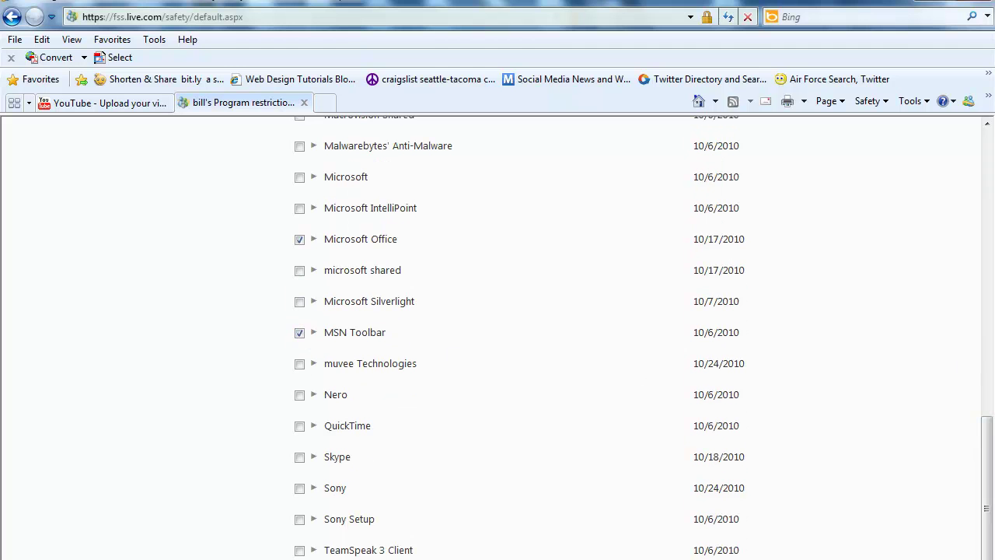
left_click(299, 395)
left_click_drag(988, 477, 964, 156)
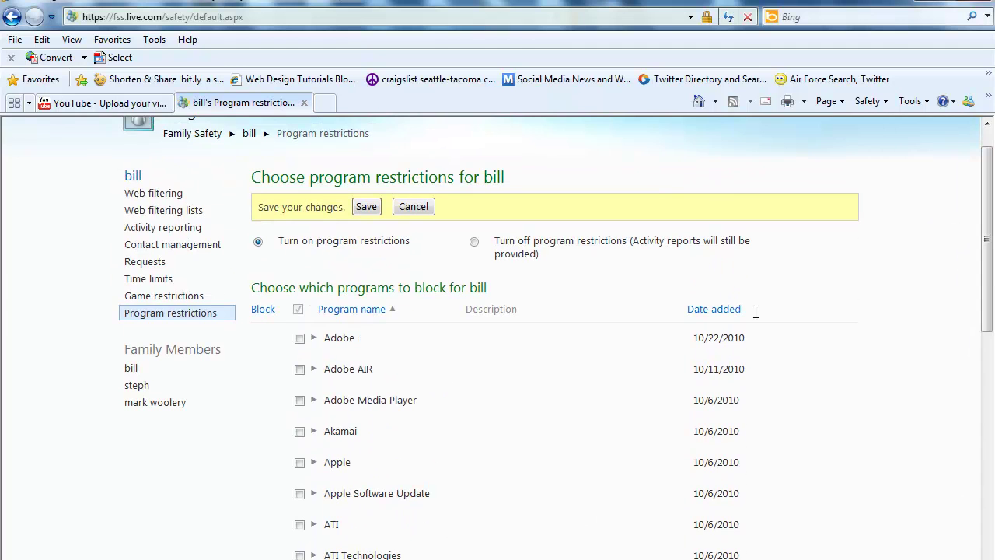
left_click_drag(985, 267, 957, 193)
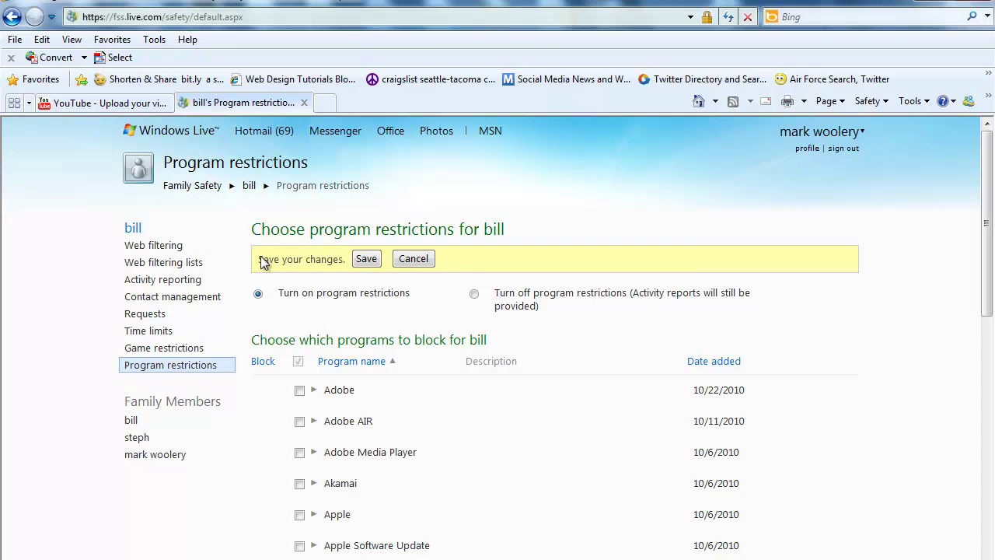
left_click(176, 246)
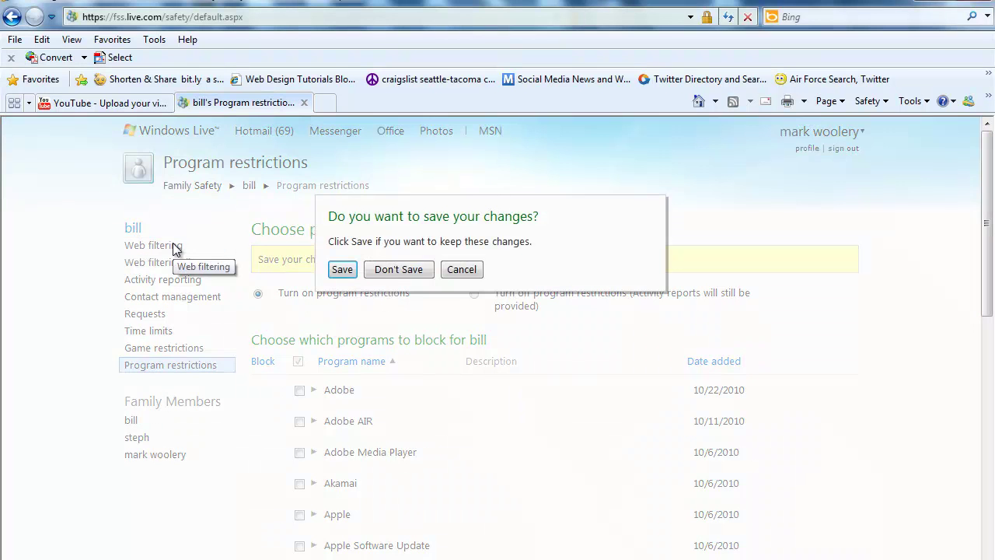
left_click(397, 267)
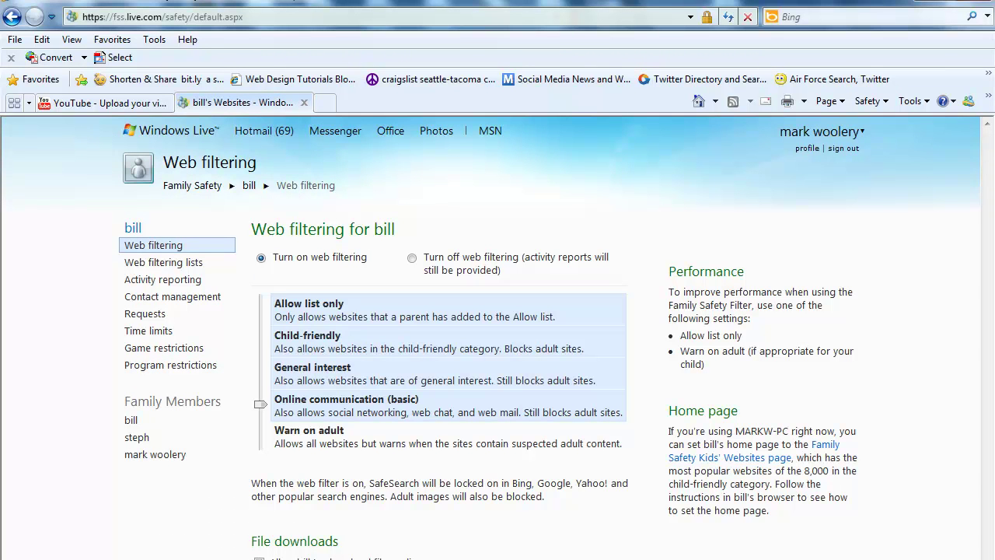